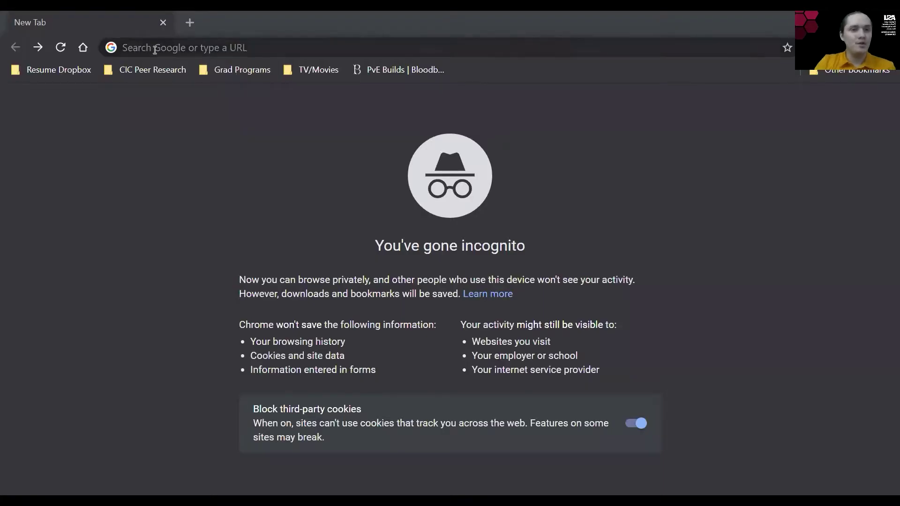
Step: Load asu.interviewstream.com in Chrome to reach the ASU sign-in page
click(154, 49)
text(asu)
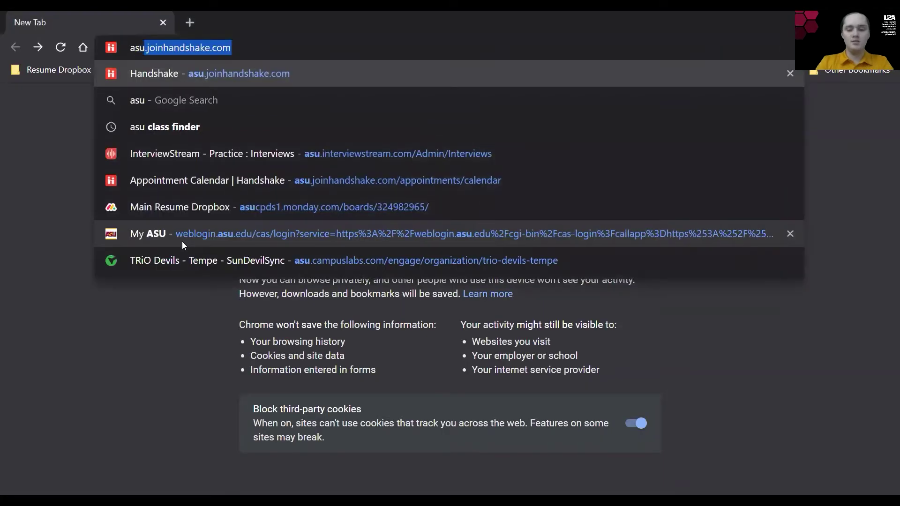
text(.interv)
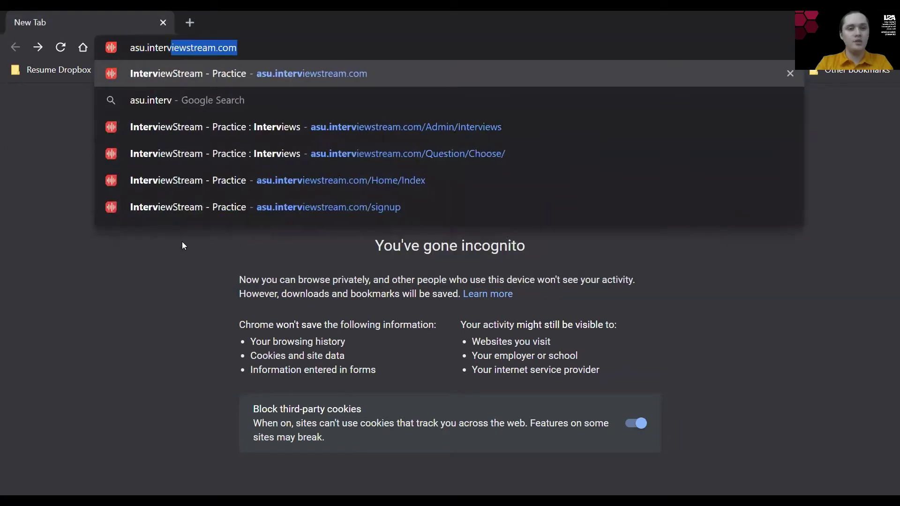
text(iewstream.com)
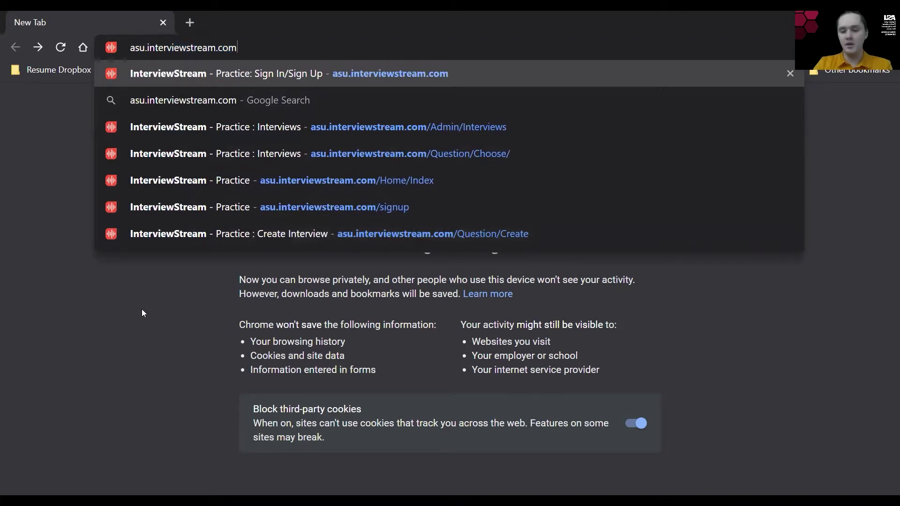
key(Return)
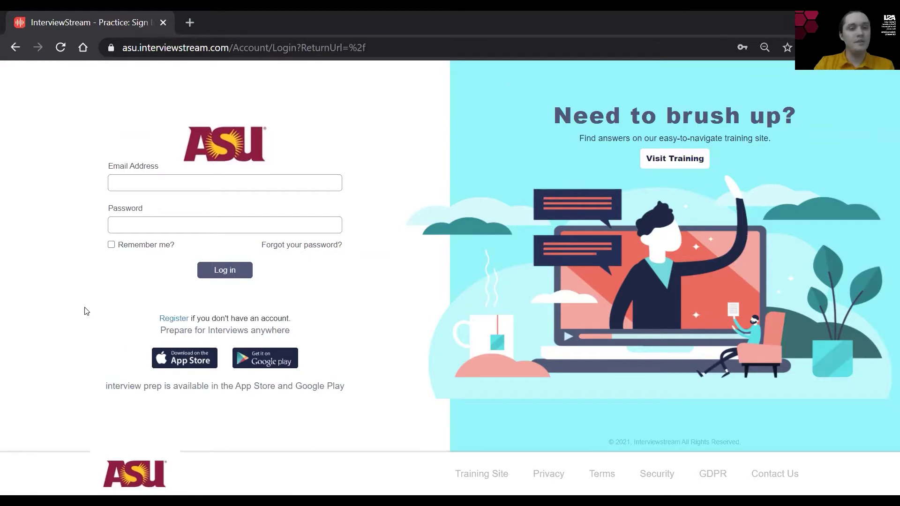
Step: Go through the Register link and log in to reach the student dashboard
click(174, 318)
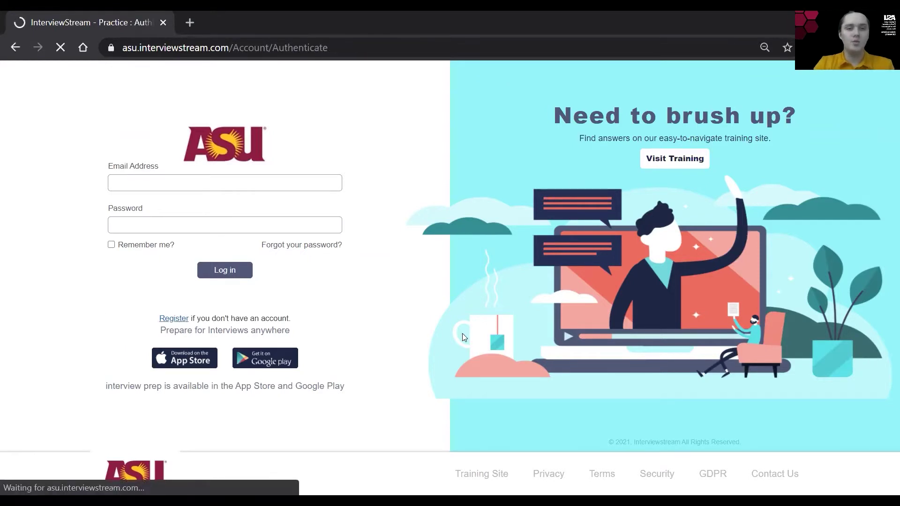
scroll(423, 384, down, 2)
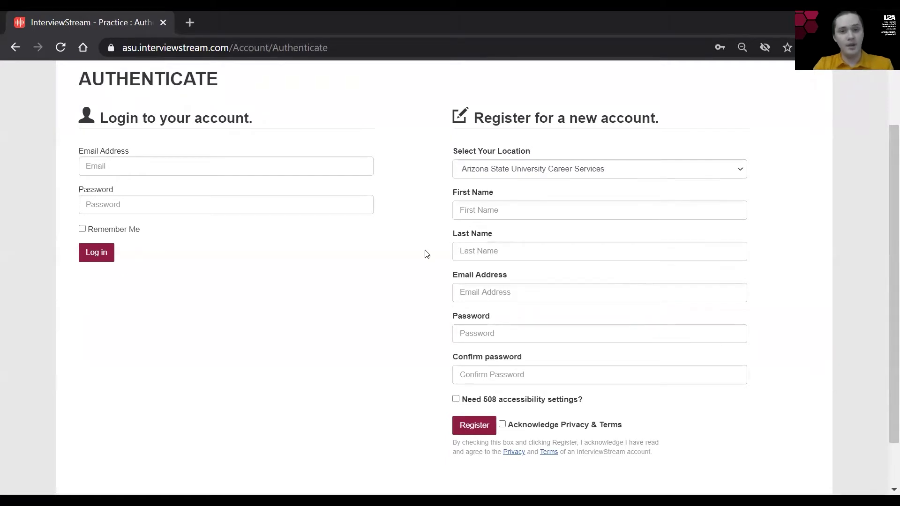
scroll(426, 253, down, 1)
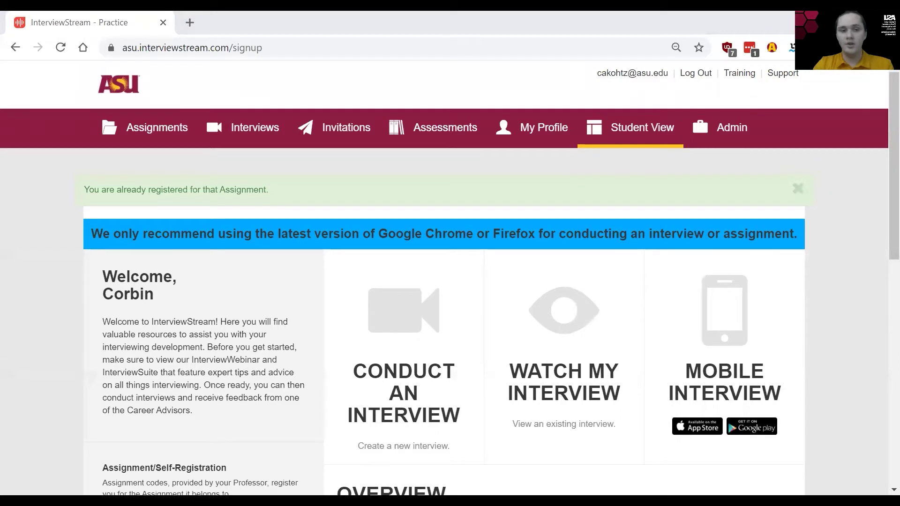
Step: Start a new practice interview and pick the career-center-designed option
scroll(54, 368, down, 1)
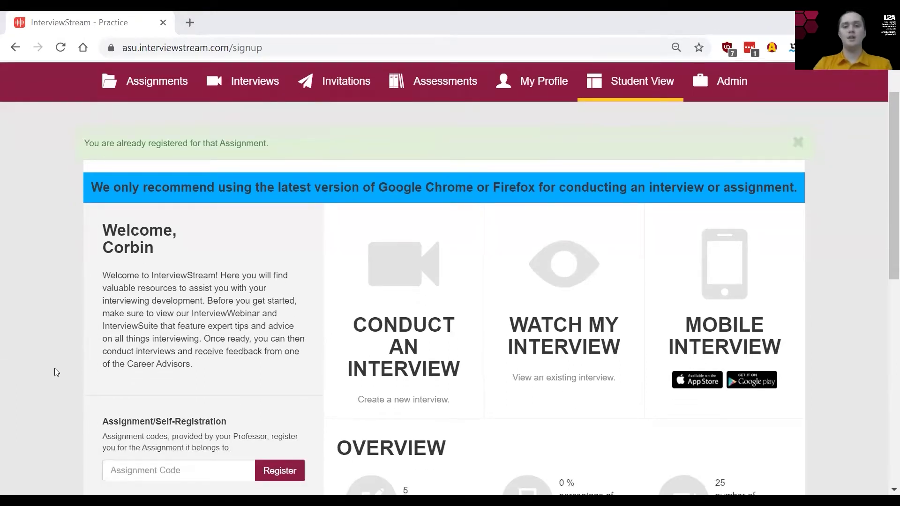
scroll(54, 368, down, 2)
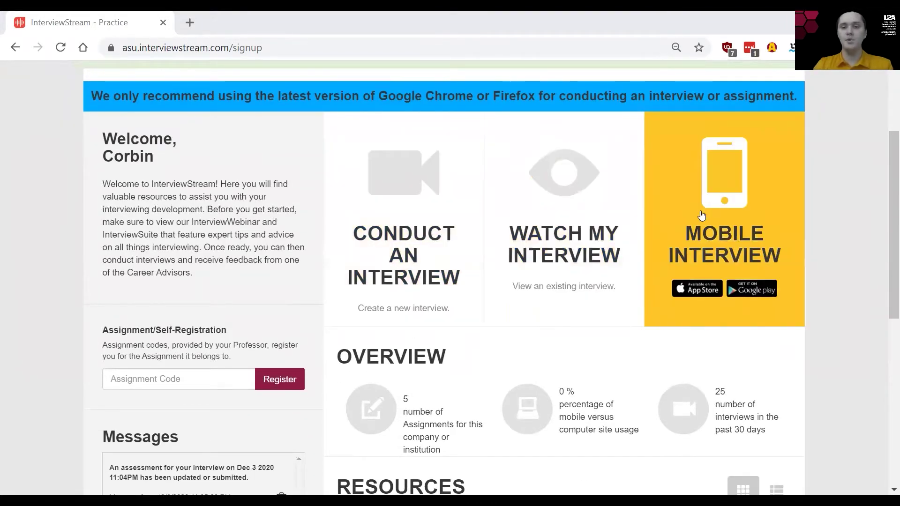
click(408, 237)
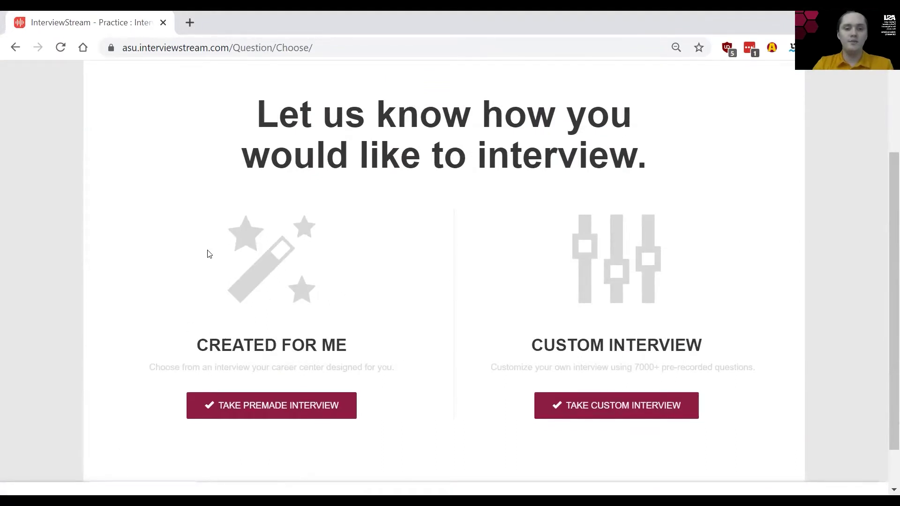
click(261, 266)
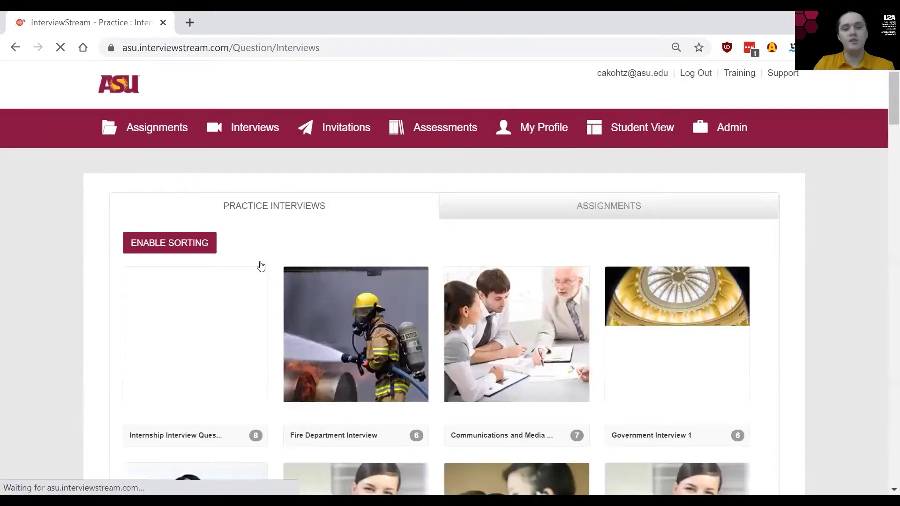
Step: Browse the premade sets such as Internship Interview Questions (8), Fire Department (6), Communications and Media (7)
mouse_move(315, 270)
scroll(315, 271, down, 2)
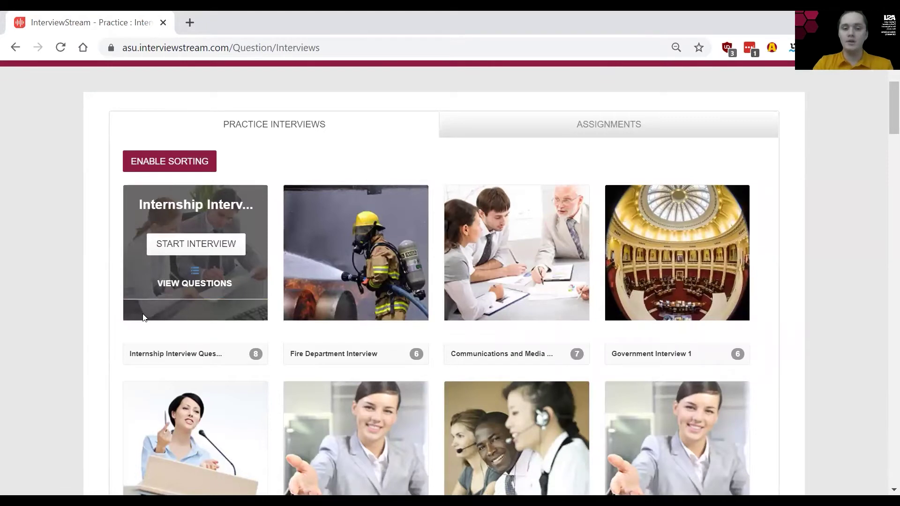
scroll(68, 297, down, 2)
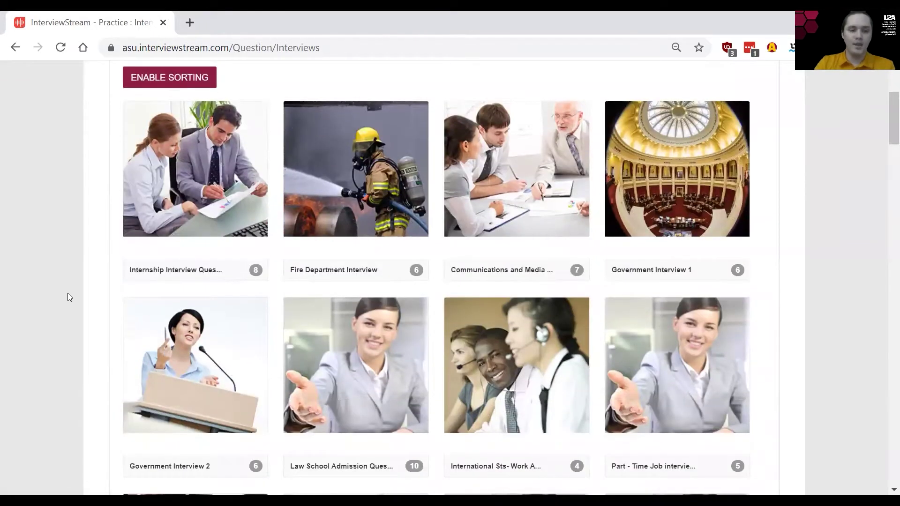
mouse_move(238, 220)
scroll(238, 221, down, 1)
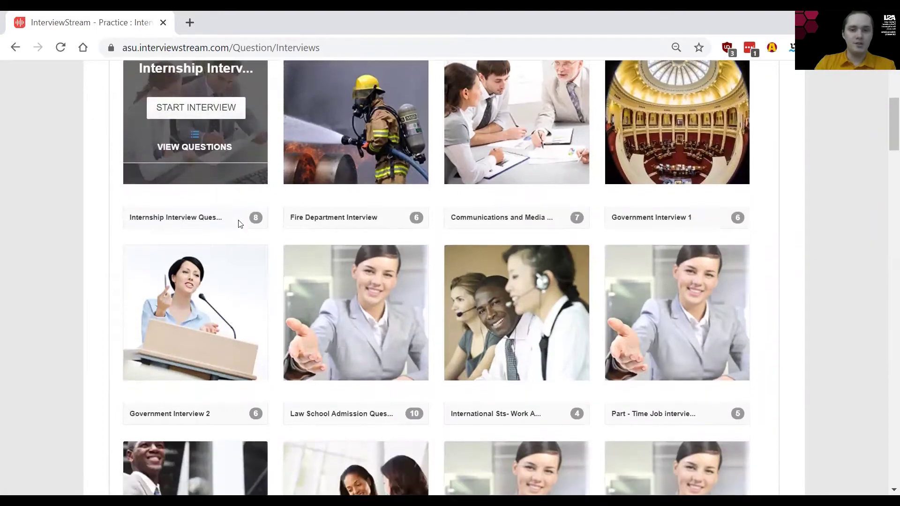
scroll(697, 185, down, 2)
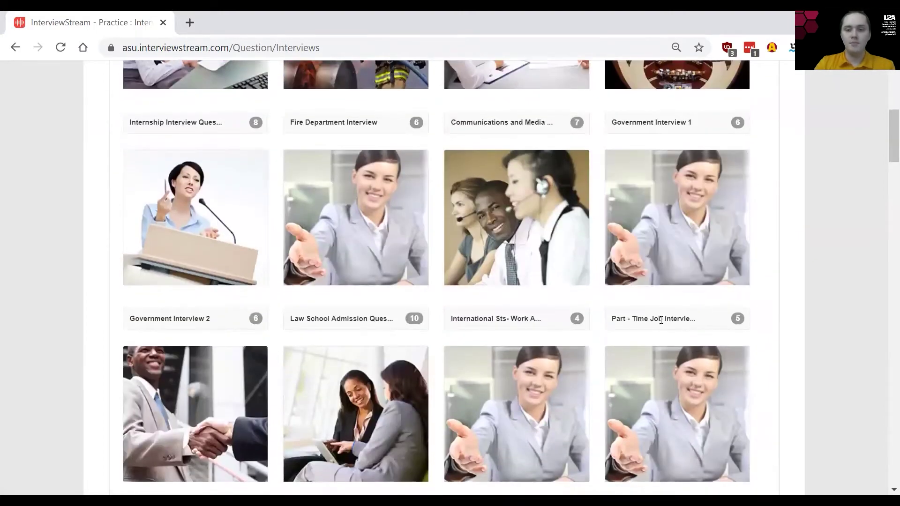
scroll(661, 320, down, 3)
scroll(237, 352, up, 1)
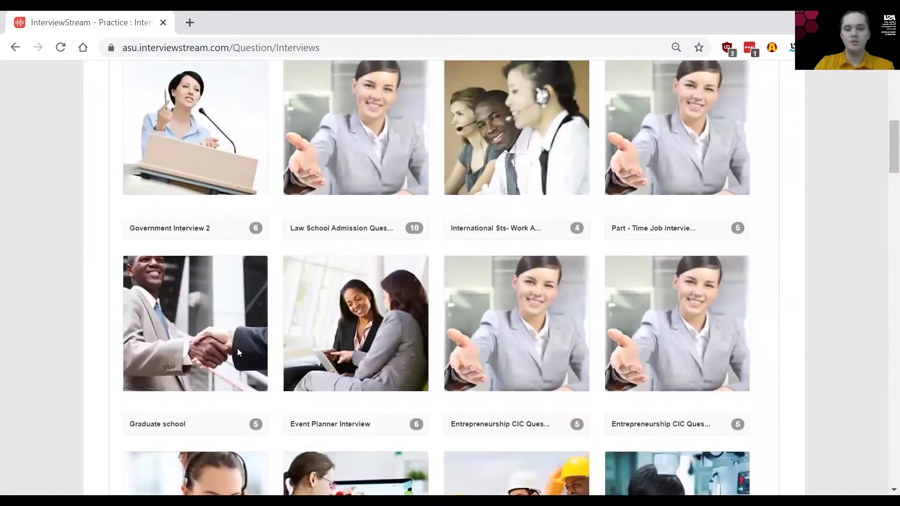
scroll(238, 350, up, 5)
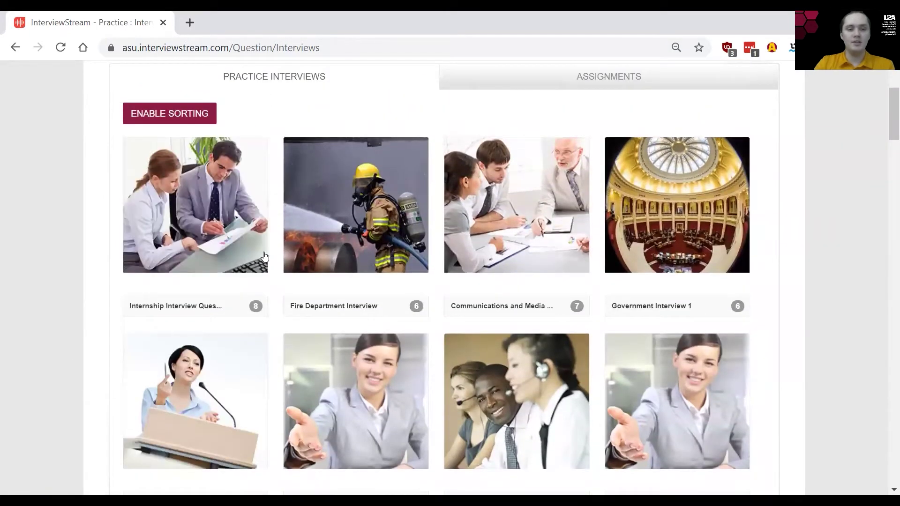
mouse_move(173, 276)
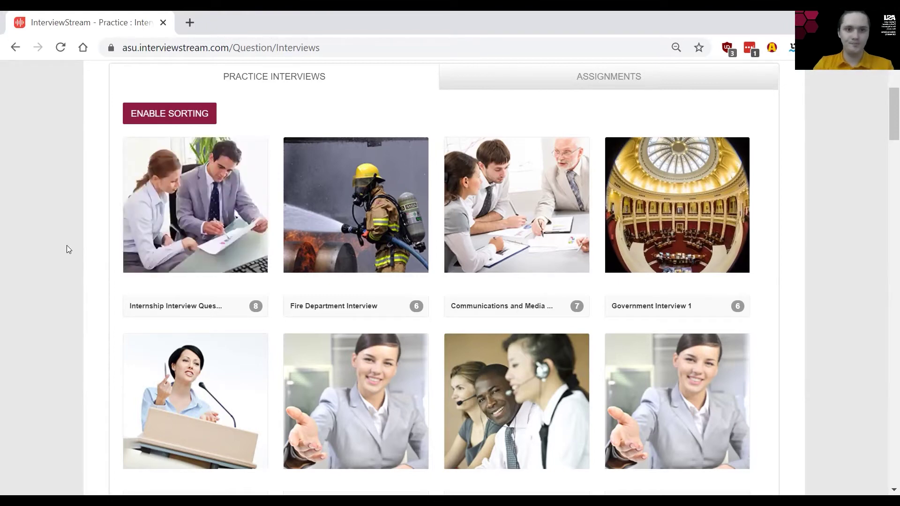
Step: Go back and choose to build a Custom Interview
scroll(67, 246, left, 5)
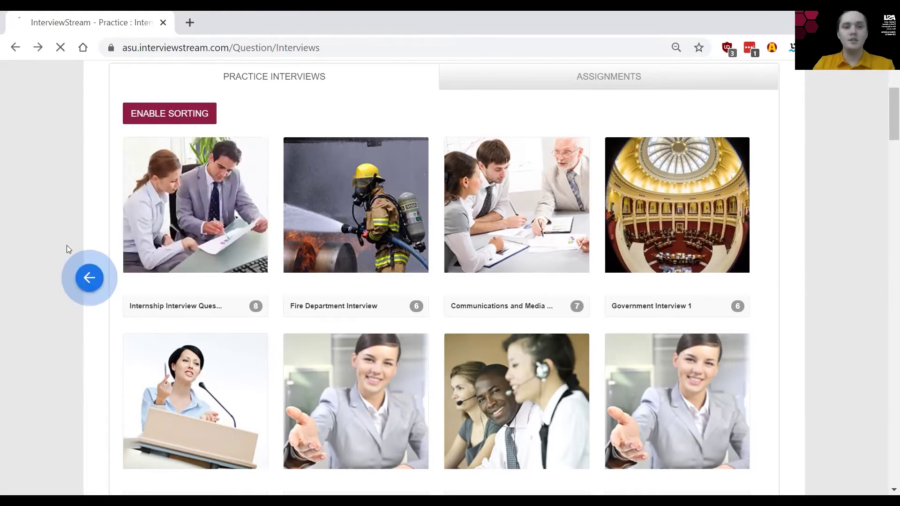
scroll(86, 305, down, 1)
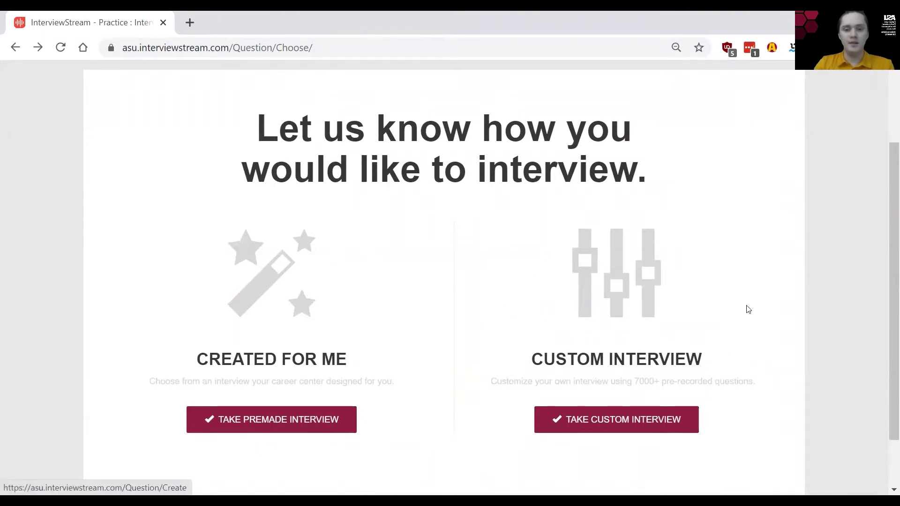
click(654, 295)
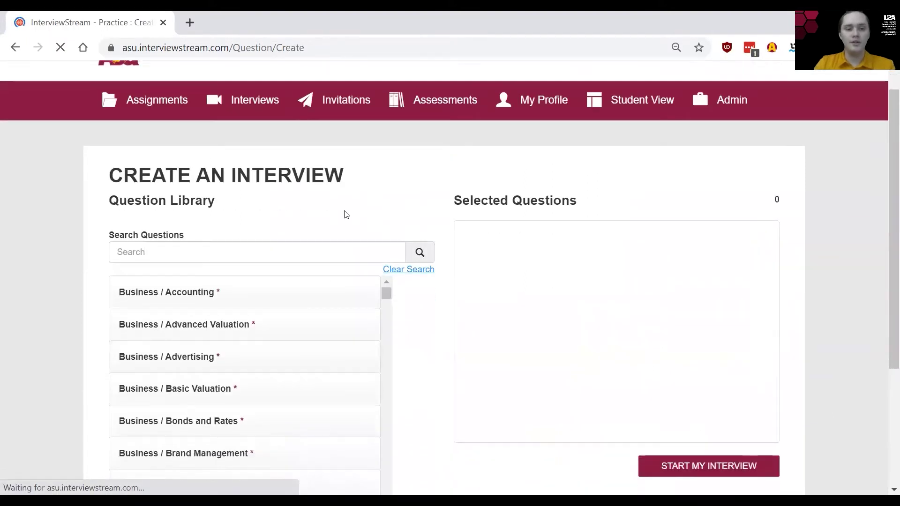
Step: Add 'Do you have a business plan? Describe to me the overview.' from Business / Consulting General
scroll(346, 215, down, 2)
scroll(349, 333, down, 2)
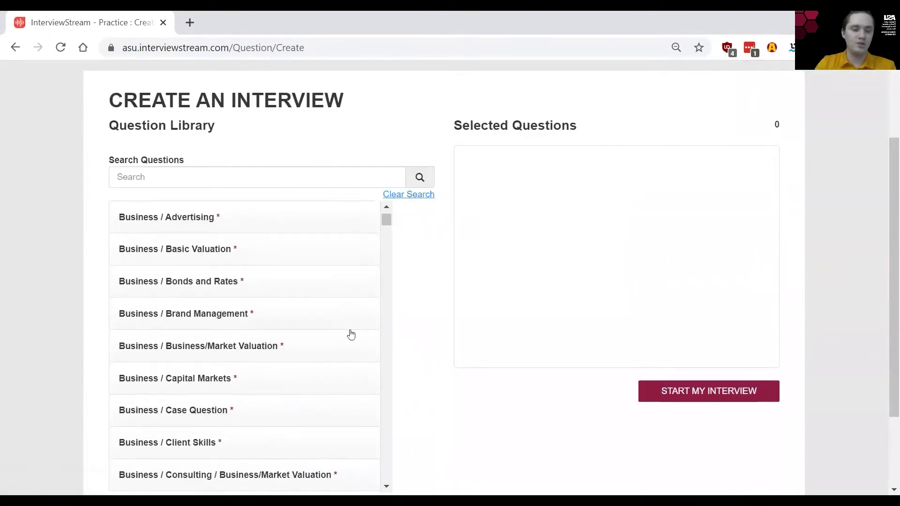
scroll(351, 334, down, 6)
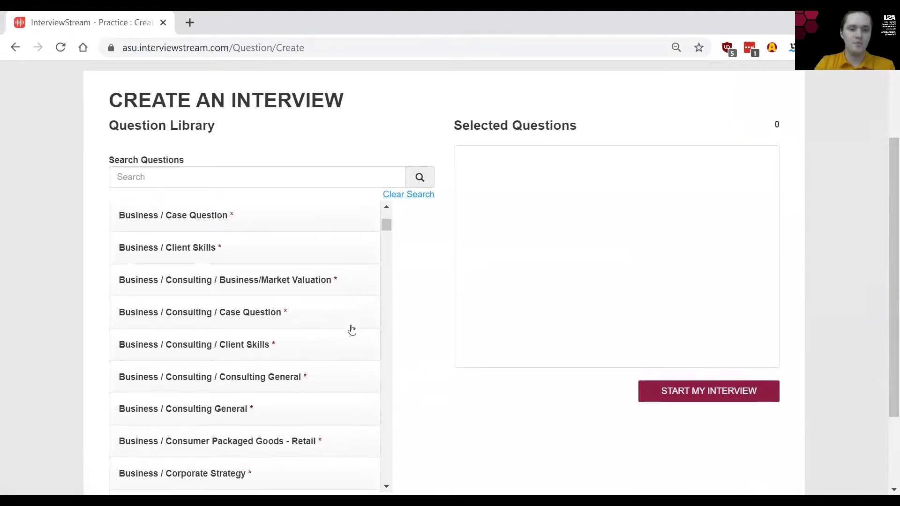
scroll(352, 330, down, 4)
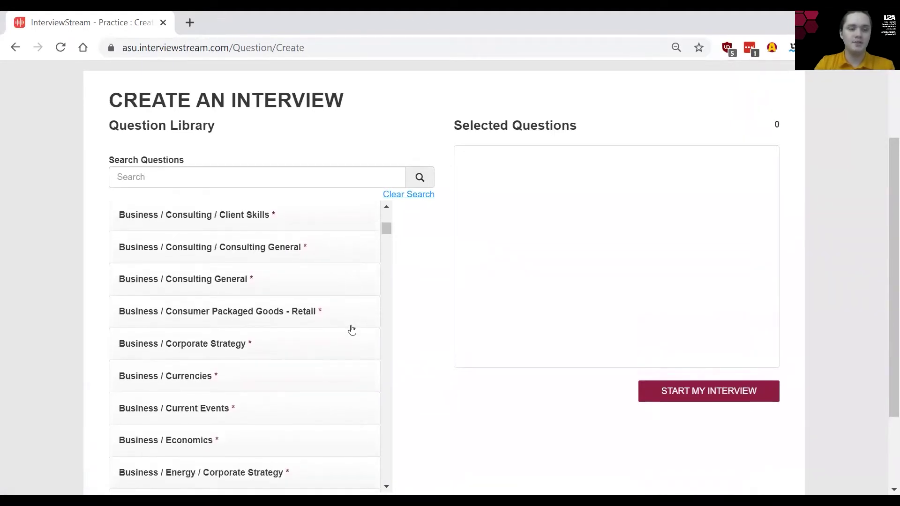
click(199, 279)
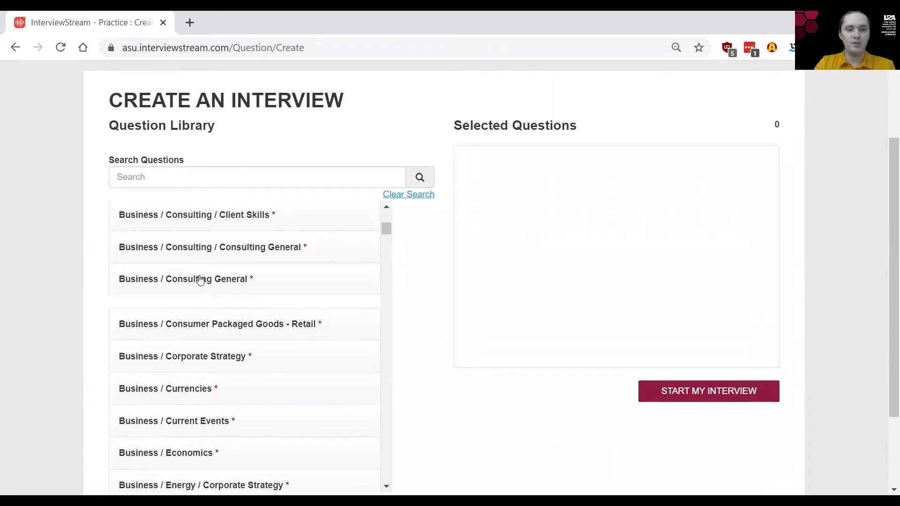
scroll(200, 280, down, 2)
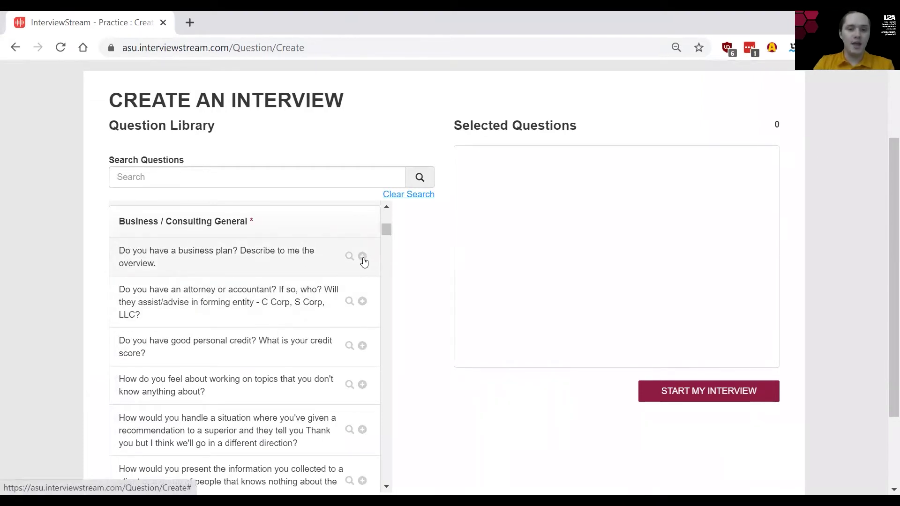
click(362, 258)
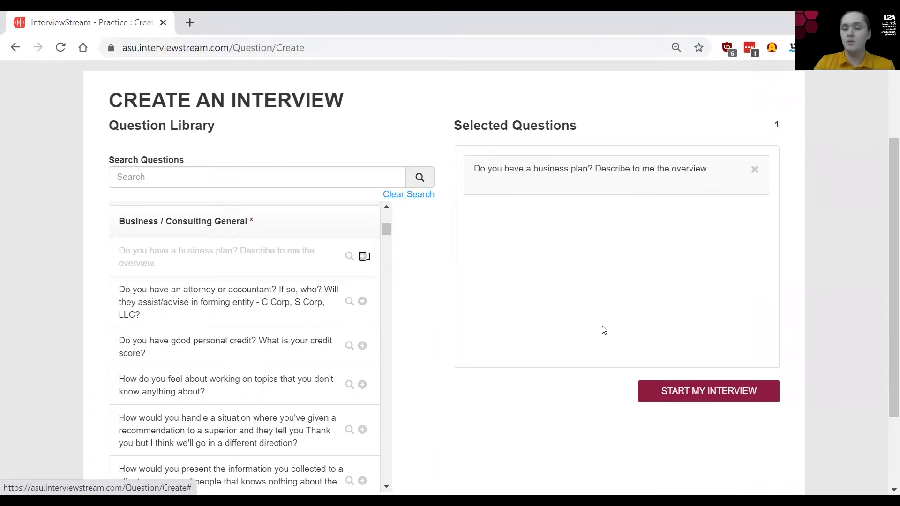
scroll(603, 329, left, 5)
Step: Return to the dashboard and open the recorded Internship Interview Questions session via Watch My Interview
scroll(604, 329, left, 3)
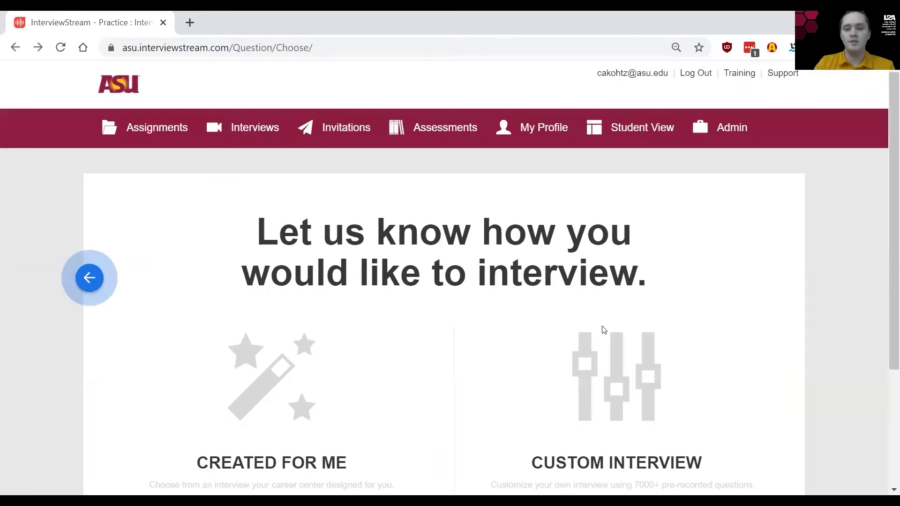
scroll(604, 329, left, 3)
scroll(542, 221, down, 2)
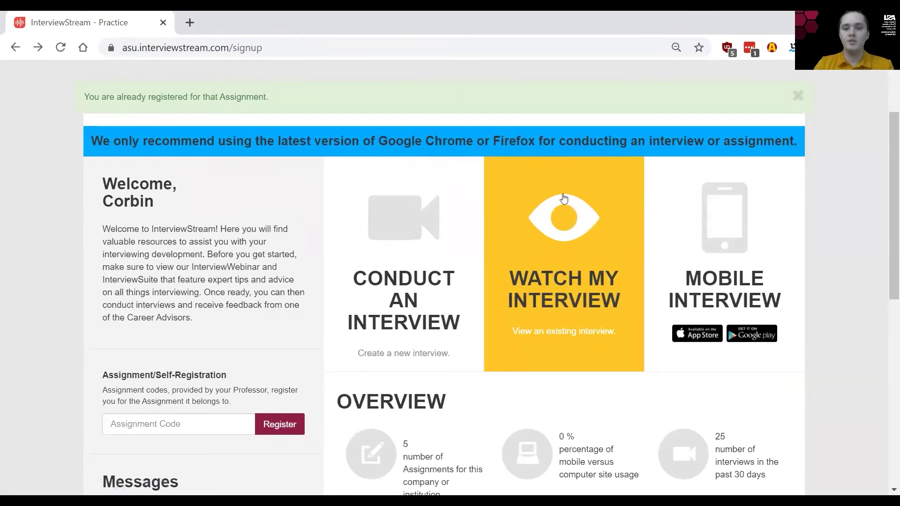
click(570, 231)
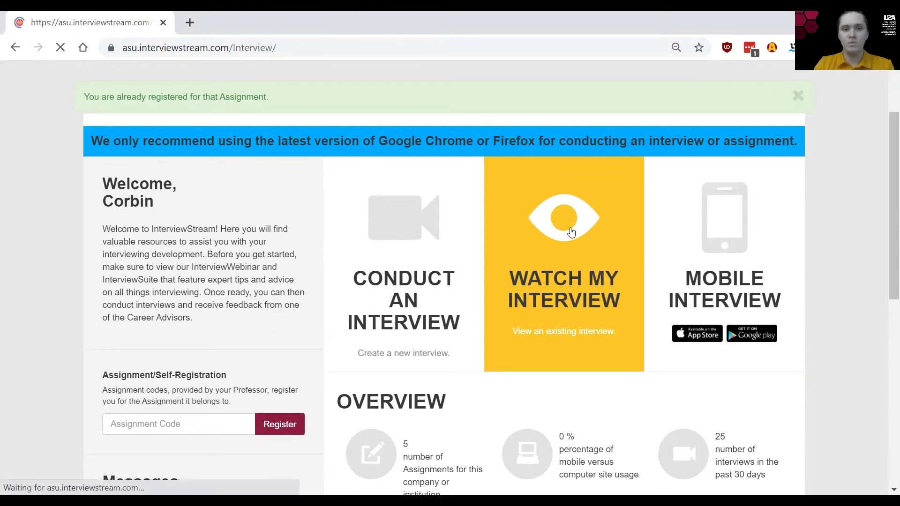
scroll(451, 271, down, 4)
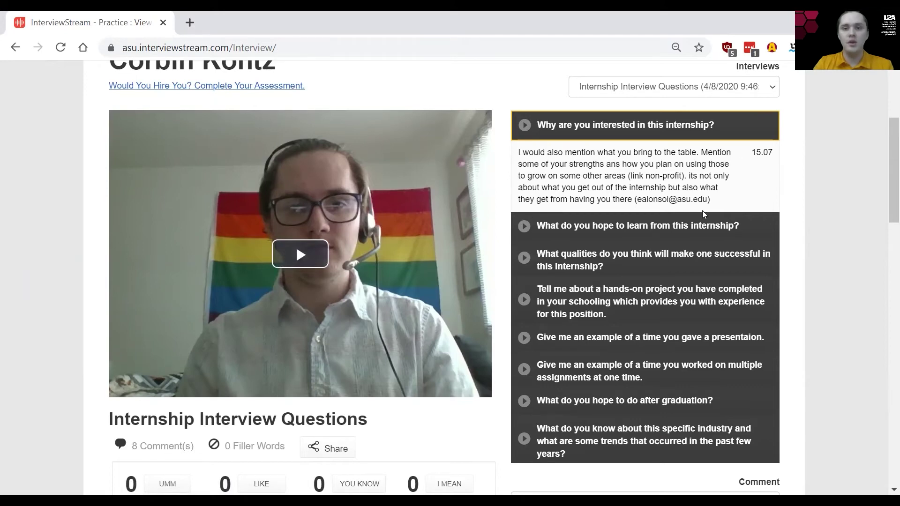
Step: Show the reviewer's comment on 'What do you hope to learn from this internship?'
click(610, 230)
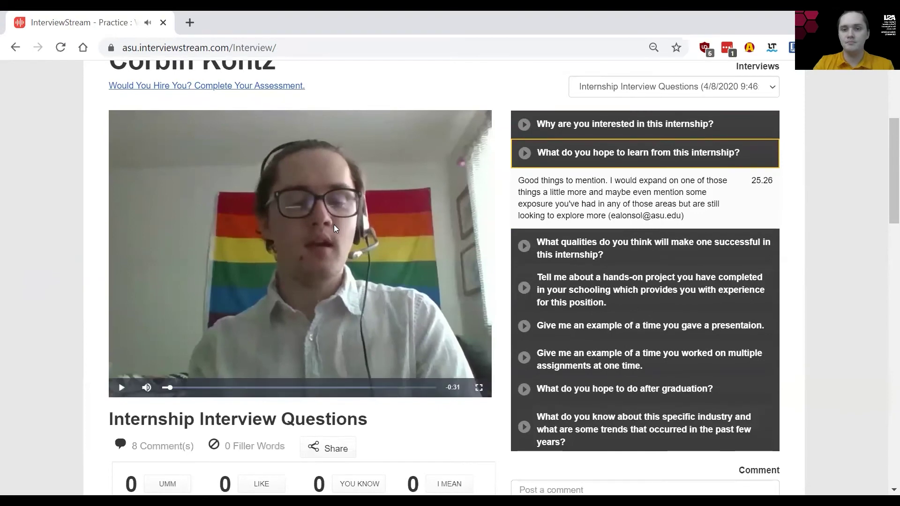
scroll(603, 290, down, 4)
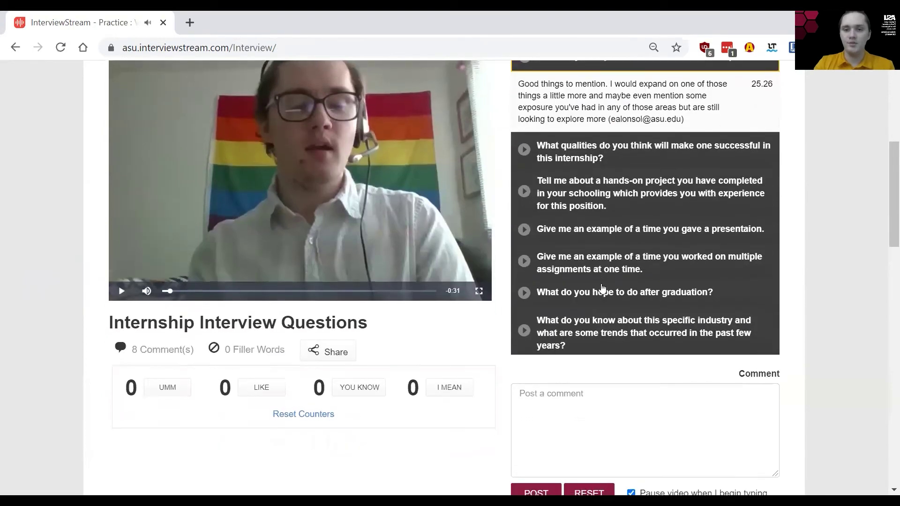
scroll(604, 288, down, 6)
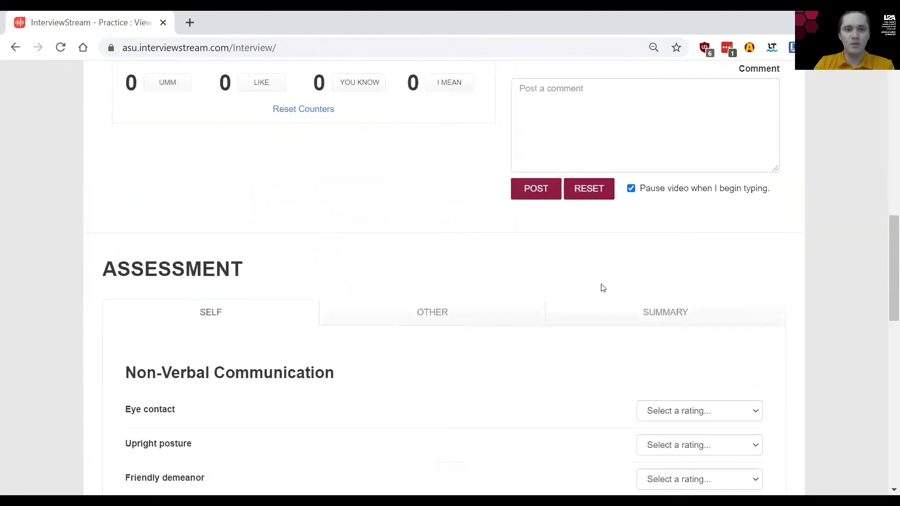
scroll(603, 288, down, 2)
scroll(506, 302, down, 1)
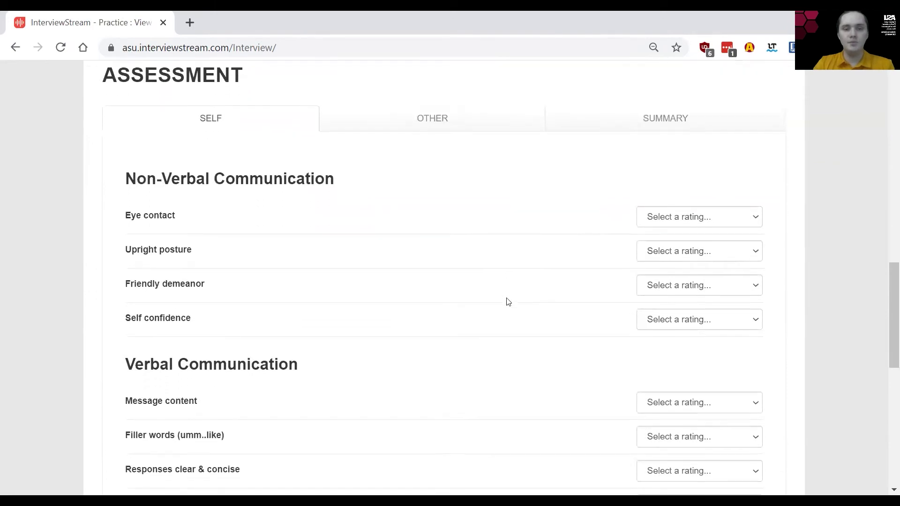
Step: Look through the reviewer's submitted assessment ratings under the OTHER tab
click(465, 119)
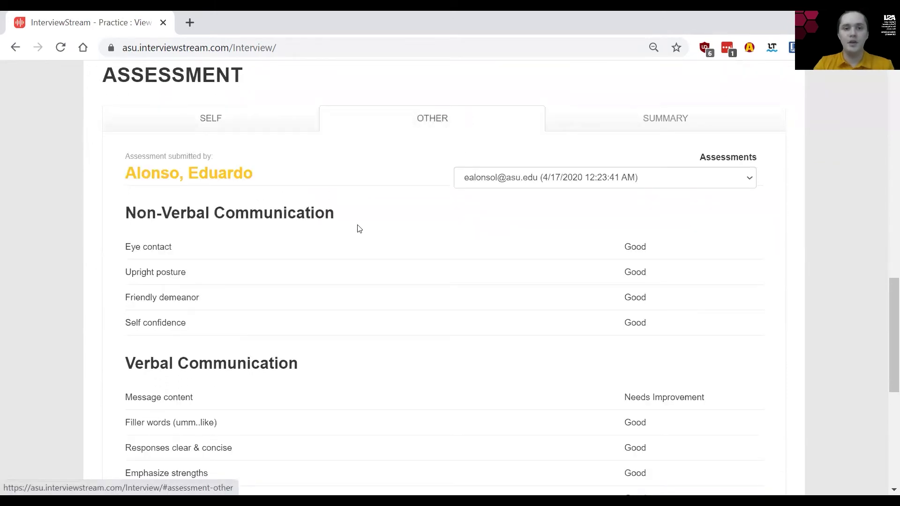
scroll(359, 228, down, 1)
scroll(359, 229, up, 1)
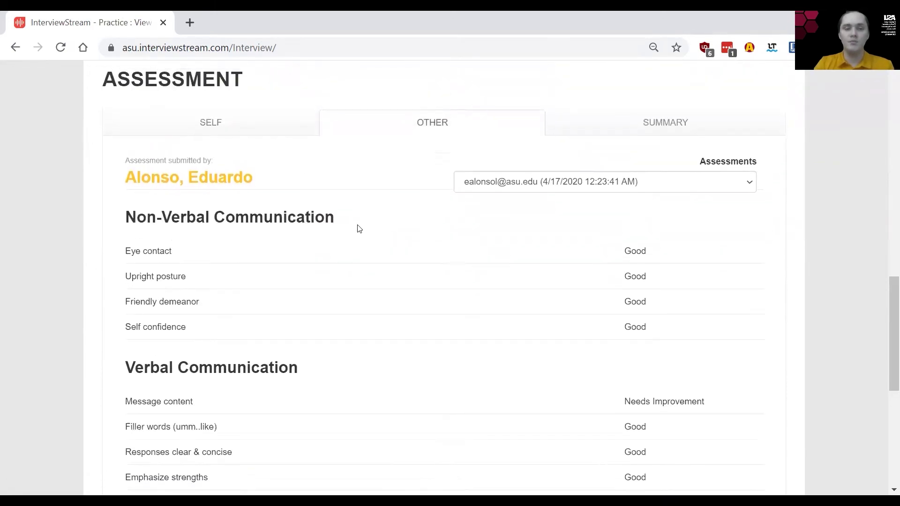
scroll(359, 229, down, 1)
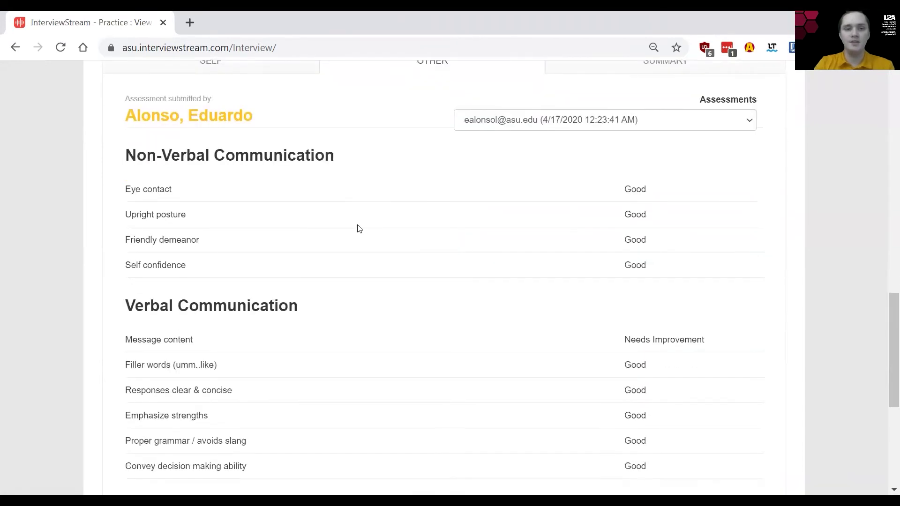
scroll(359, 228, down, 1)
scroll(660, 243, down, 2)
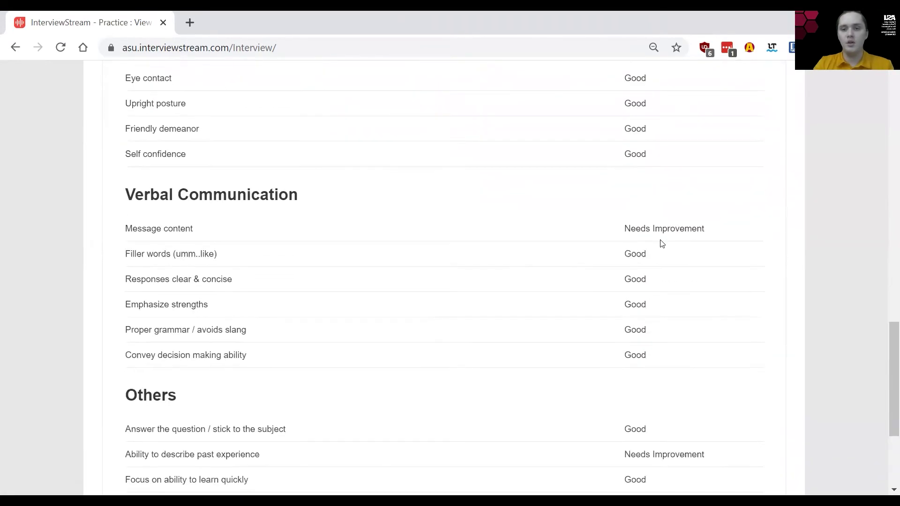
scroll(660, 242, up, 10)
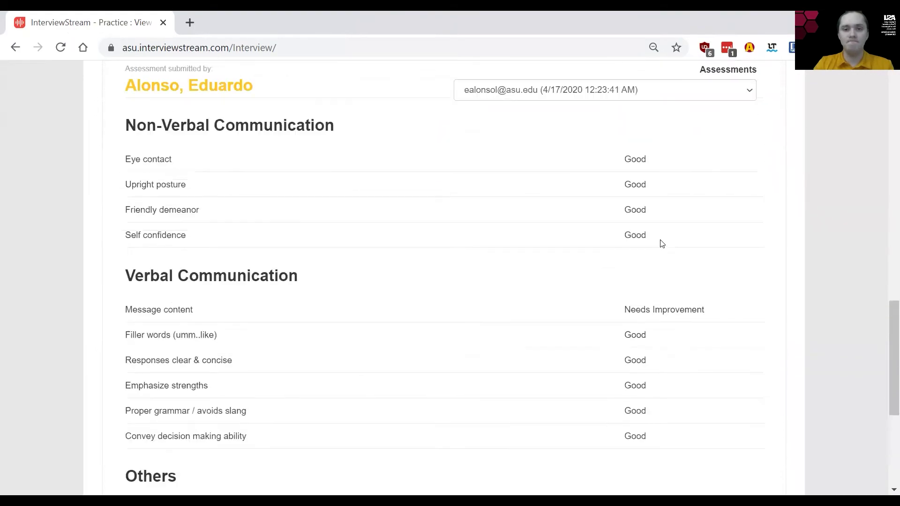
scroll(661, 241, up, 4)
Step: Go to the dashboard, paste the assignment code into Assignment Code, and register
key(alt+Left)
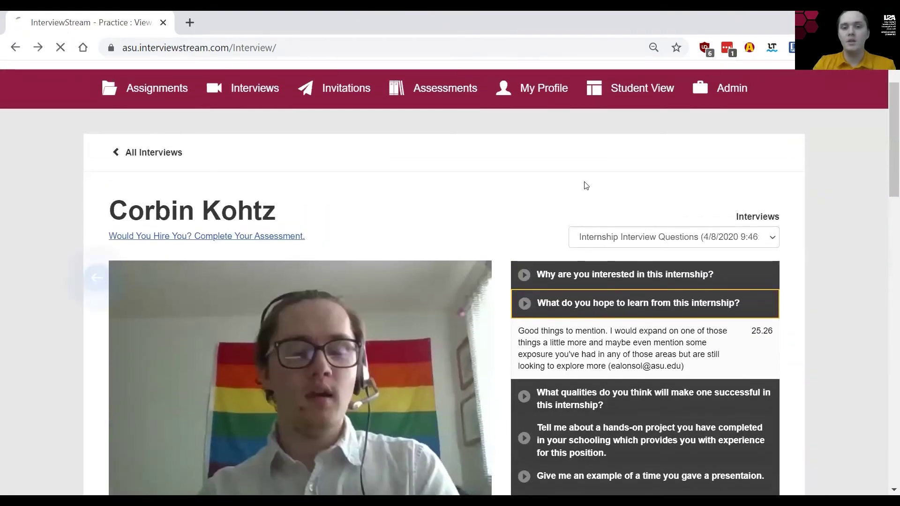
scroll(192, 368, down, 5)
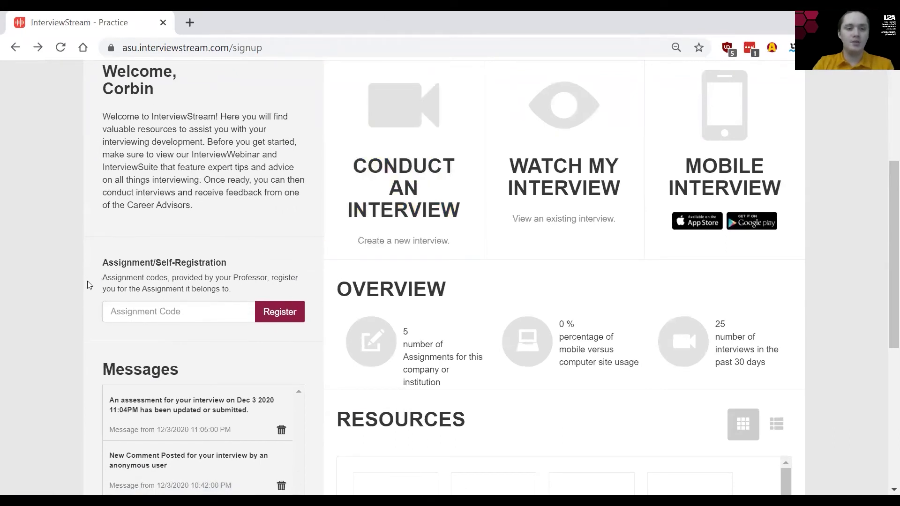
scroll(87, 282, down, 1)
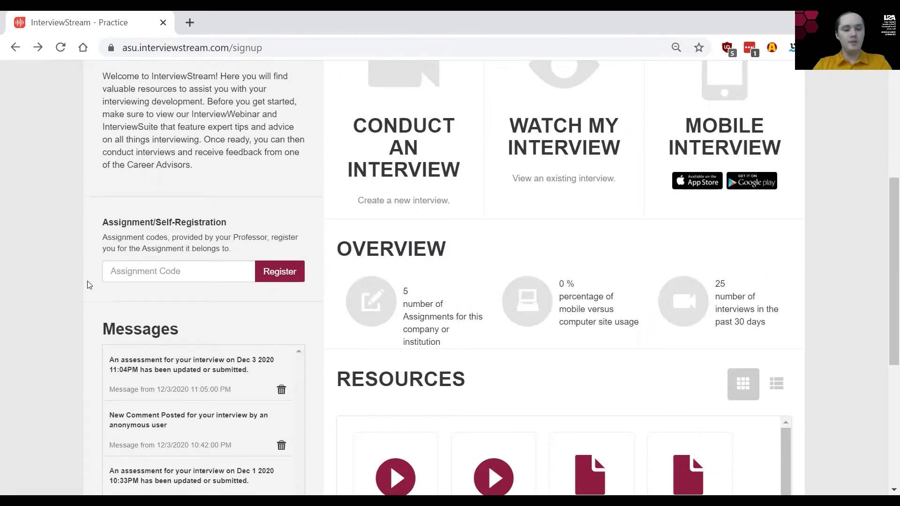
click(140, 277)
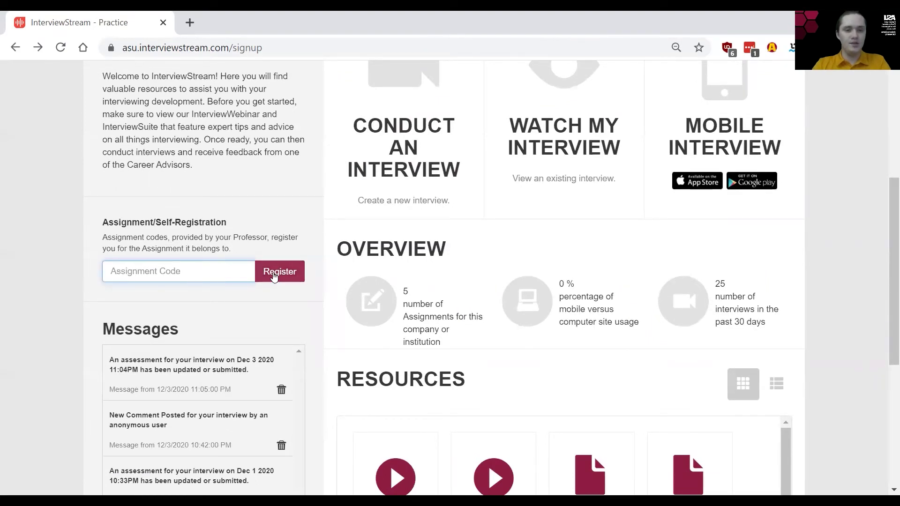
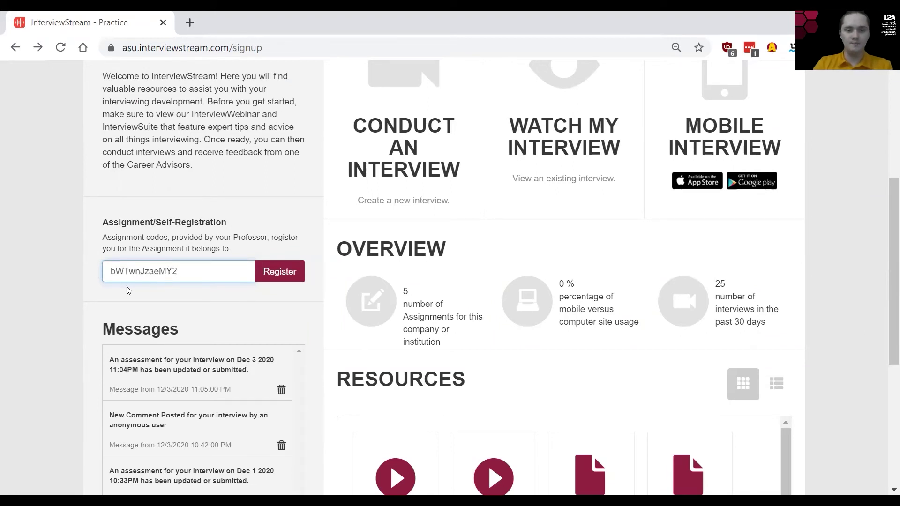
click(276, 270)
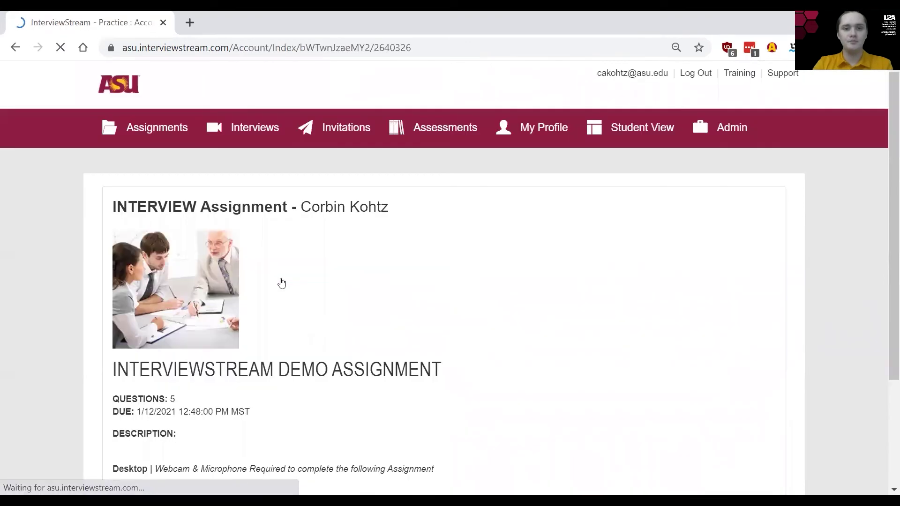
Step: Review the INTERVIEWSTREAM DEMO ASSIGNMENT page (5 questions, due 1/12/2021), then return to the dashboard
scroll(459, 276, down, 3)
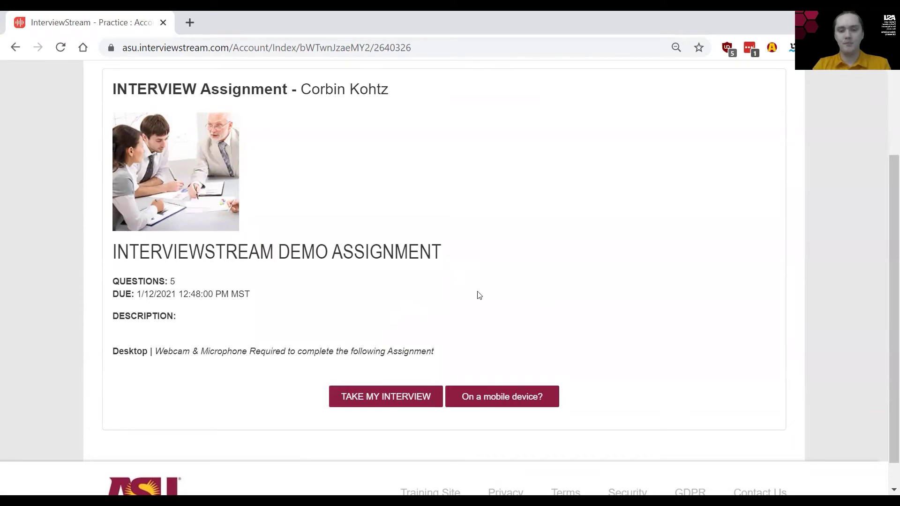
key(alt+Left)
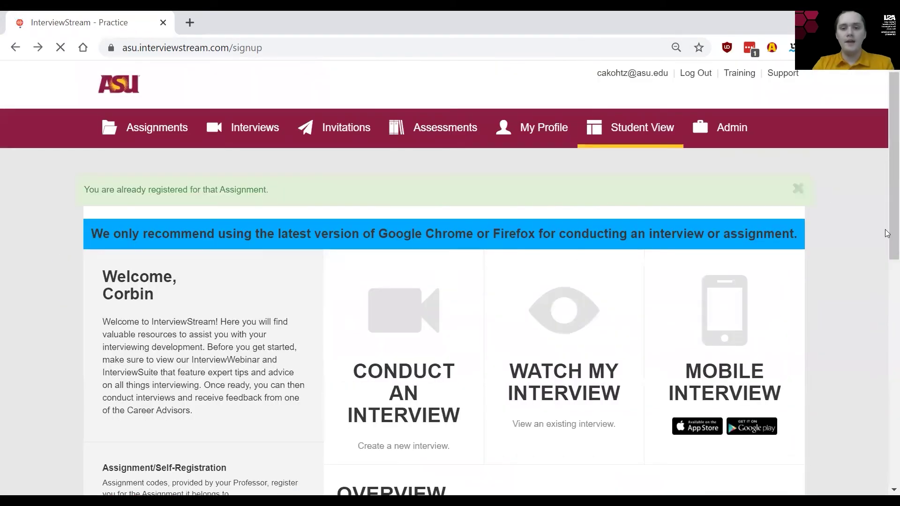
scroll(840, 321, down, 3)
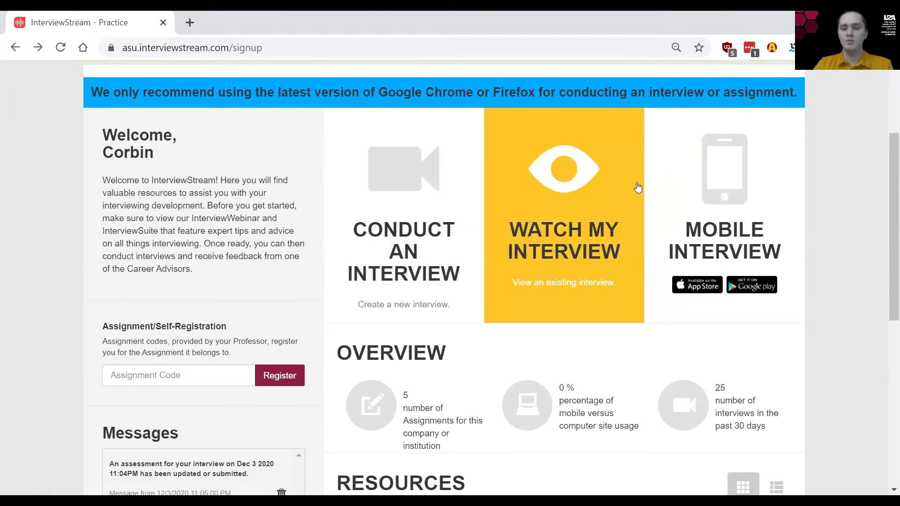
scroll(839, 310, down, 3)
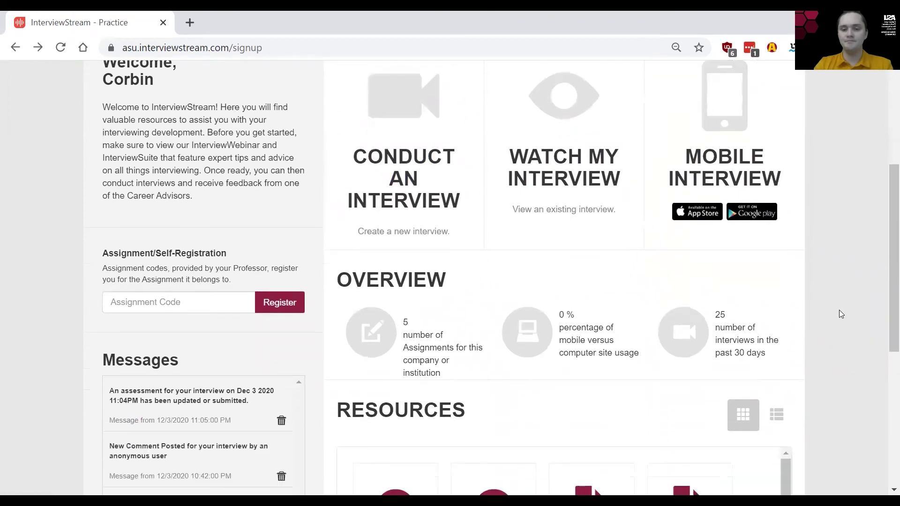
scroll(838, 310, up, 3)
scroll(839, 310, up, 2)
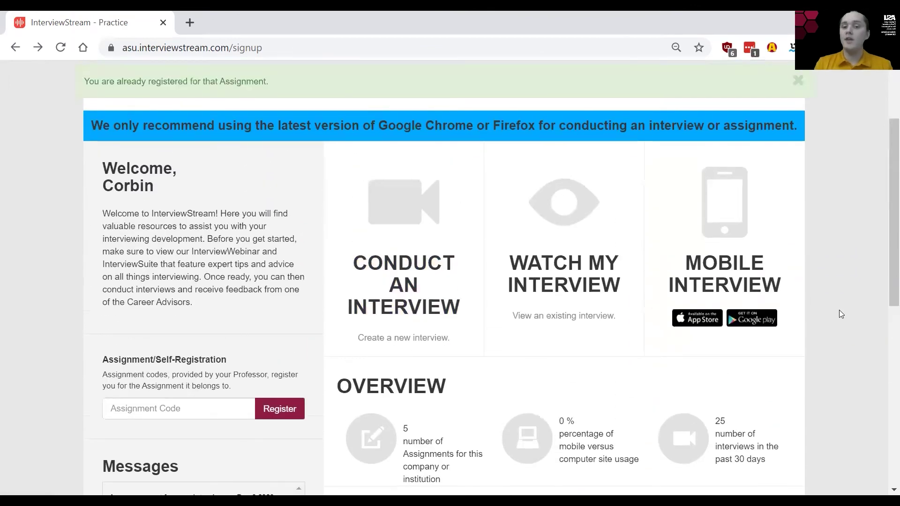